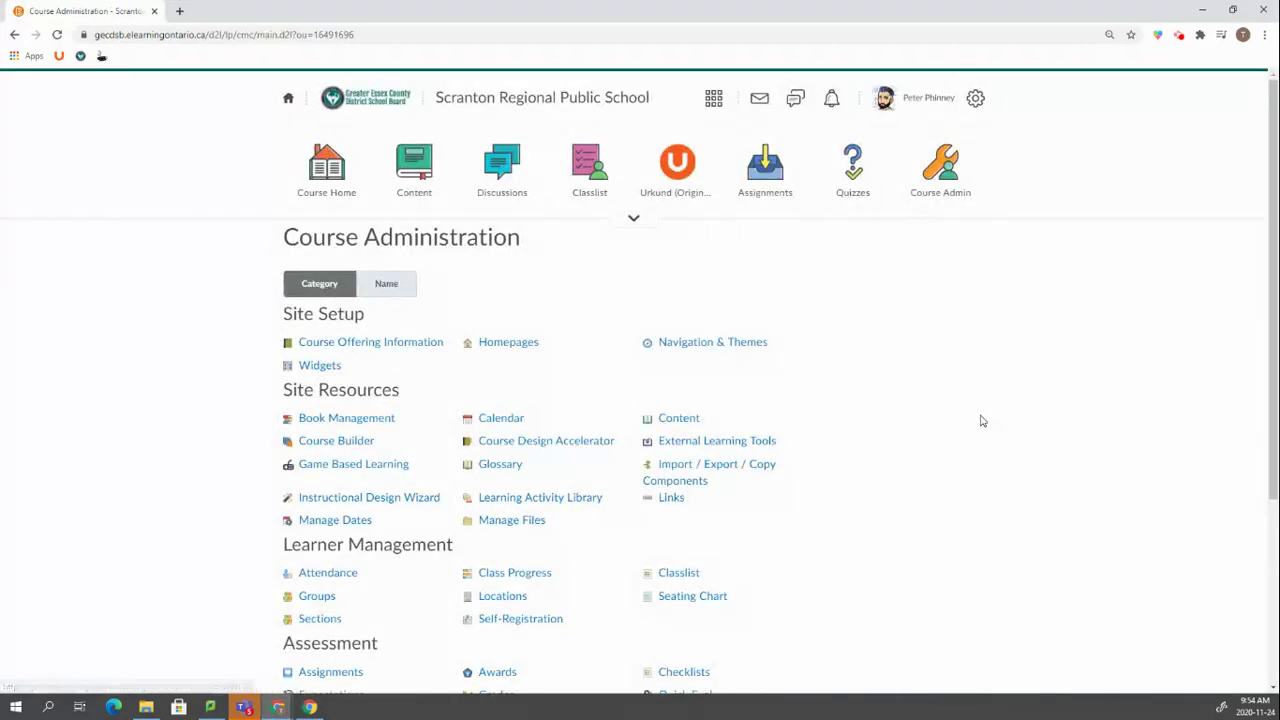
Open the course's Seating Chart tool and go to managing its locations.
scroll(891, 443, down, 2)
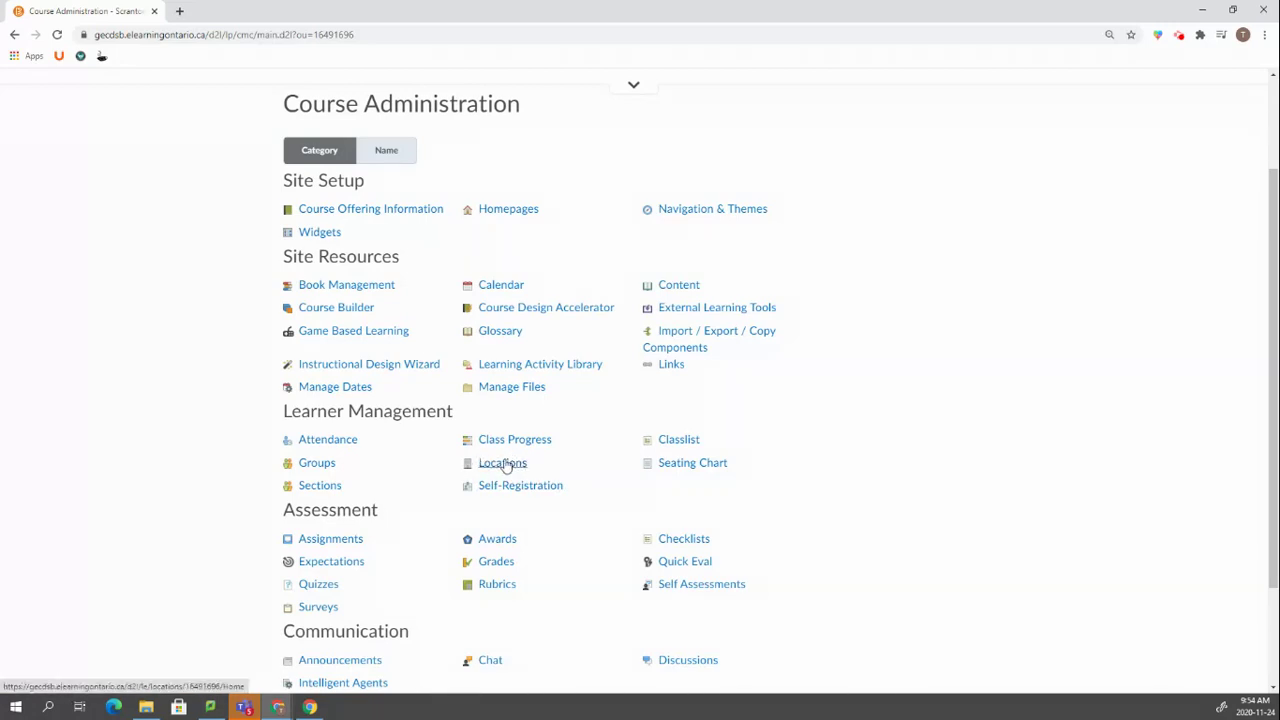
click(700, 473)
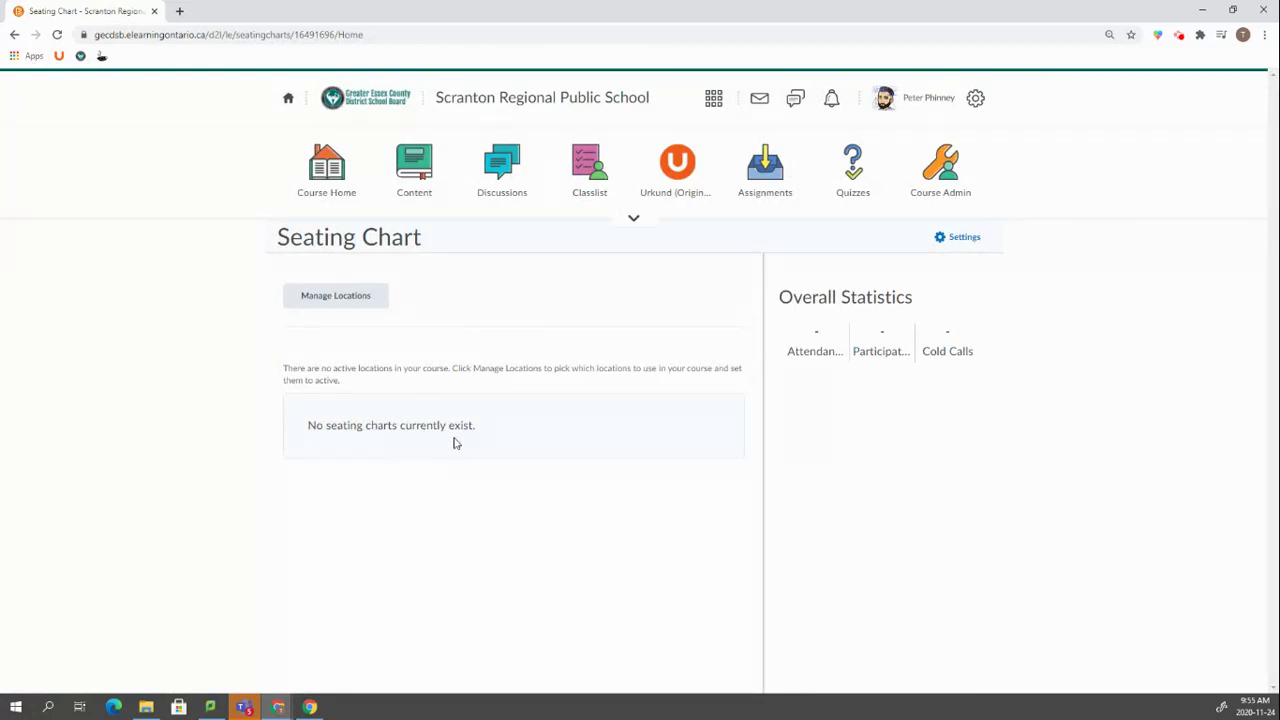
click(320, 309)
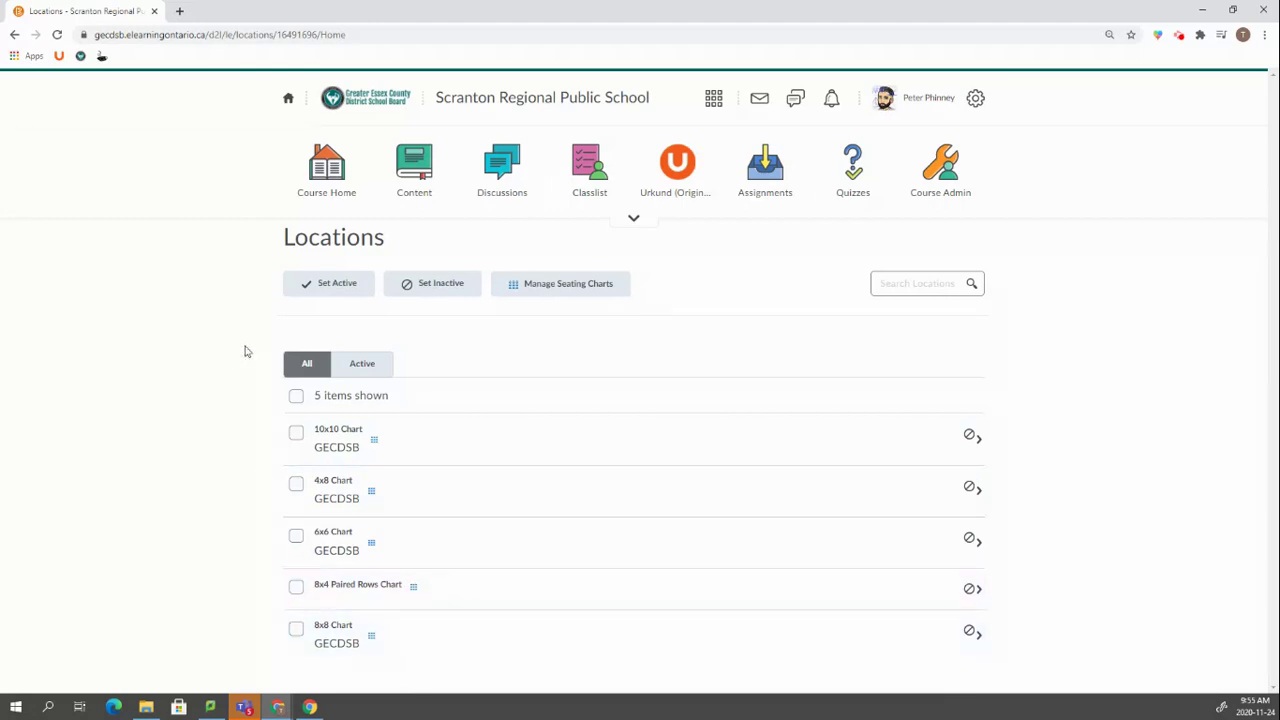
Examine the seat layouts of the 6x6 Chart and the 8x4 Paired Rows Chart, returning to the locations list.
click(372, 545)
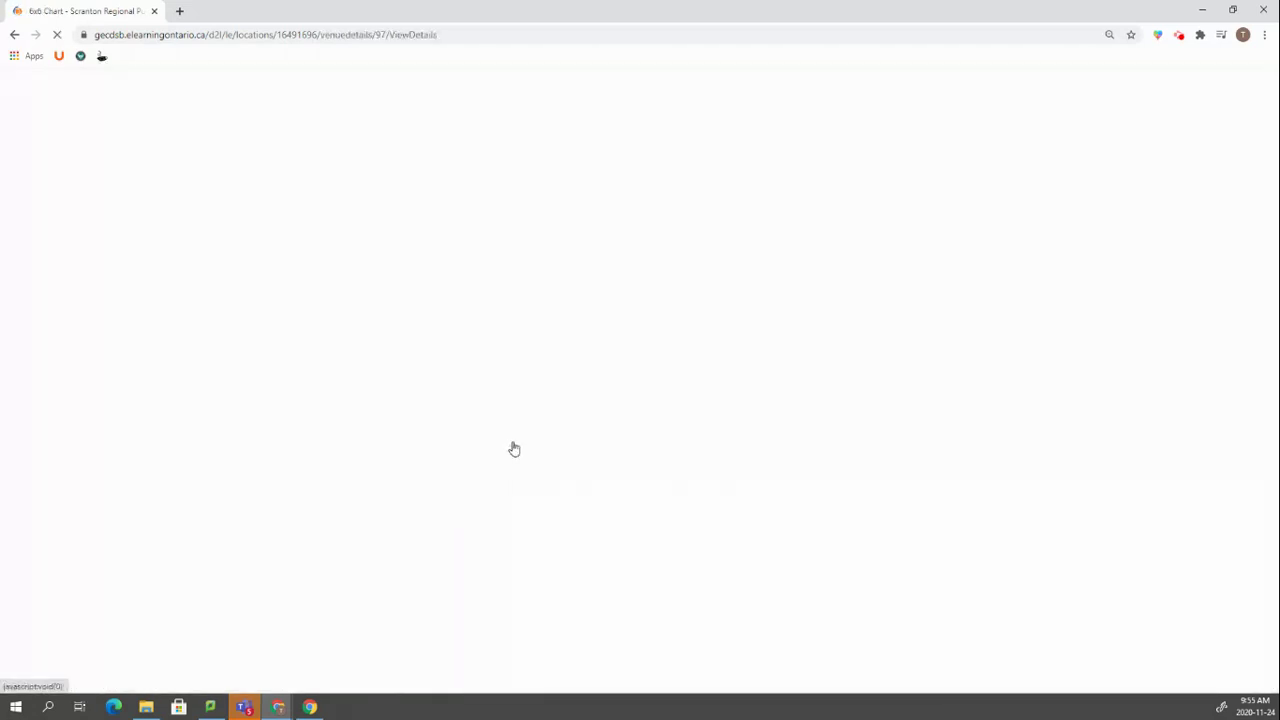
scroll(498, 405, down, 1)
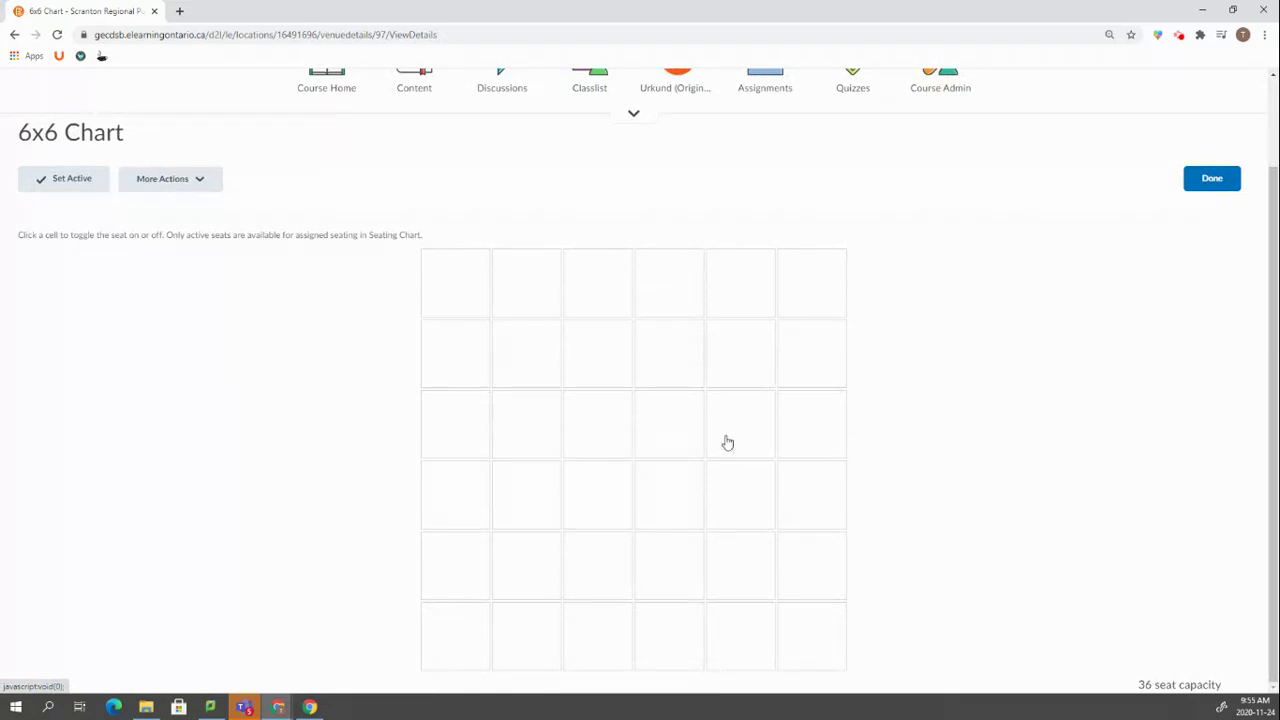
click(1211, 180)
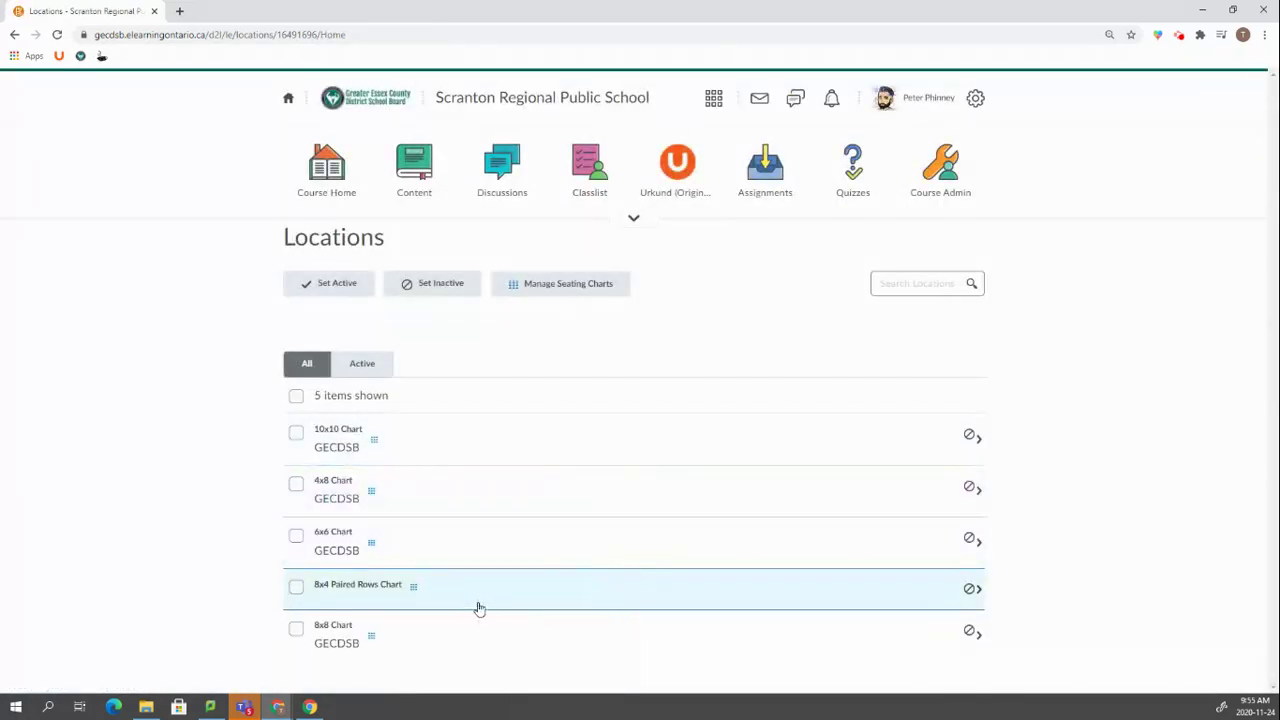
click(415, 593)
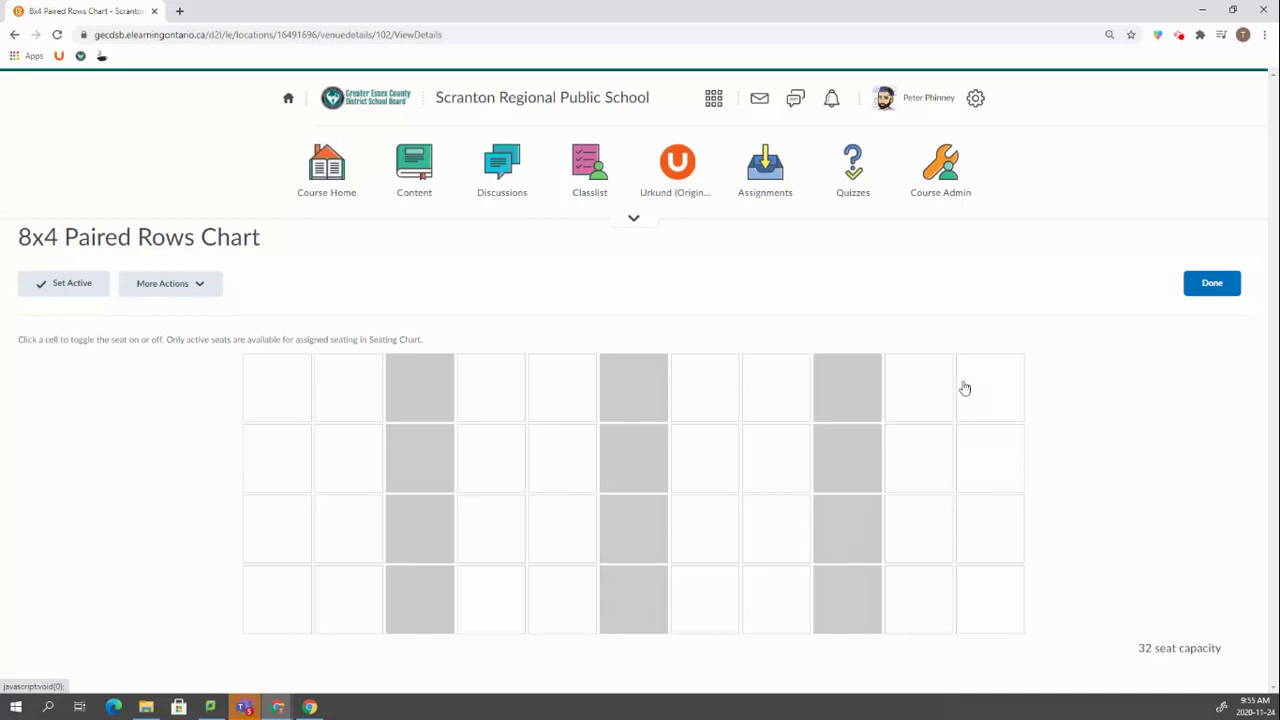
click(1213, 290)
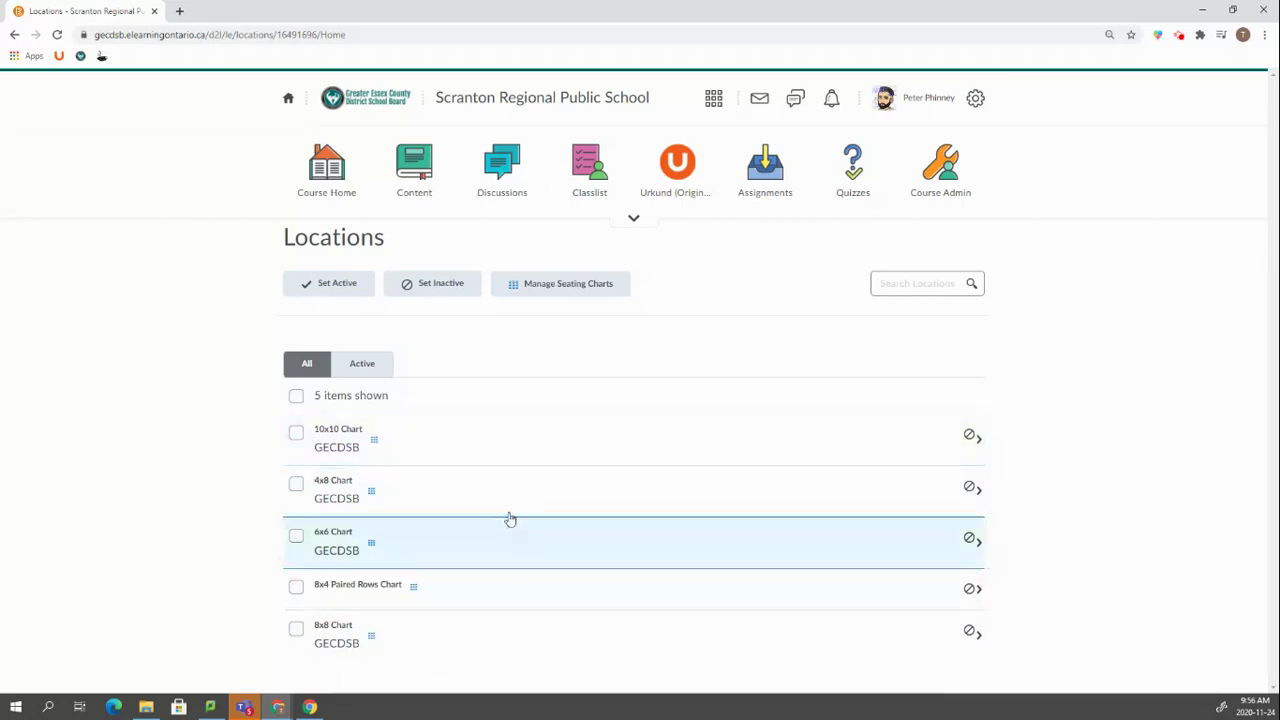
Set the 6x6 Chart location active and return to managing the seating charts.
click(296, 538)
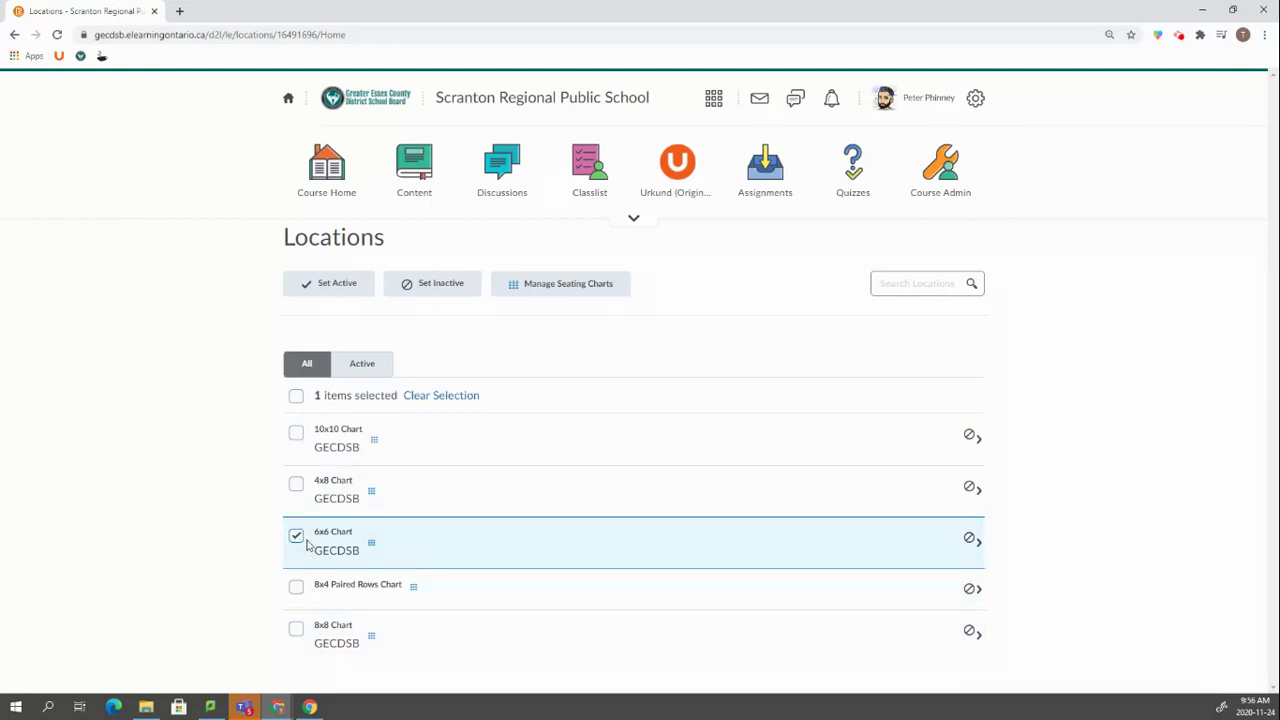
click(337, 286)
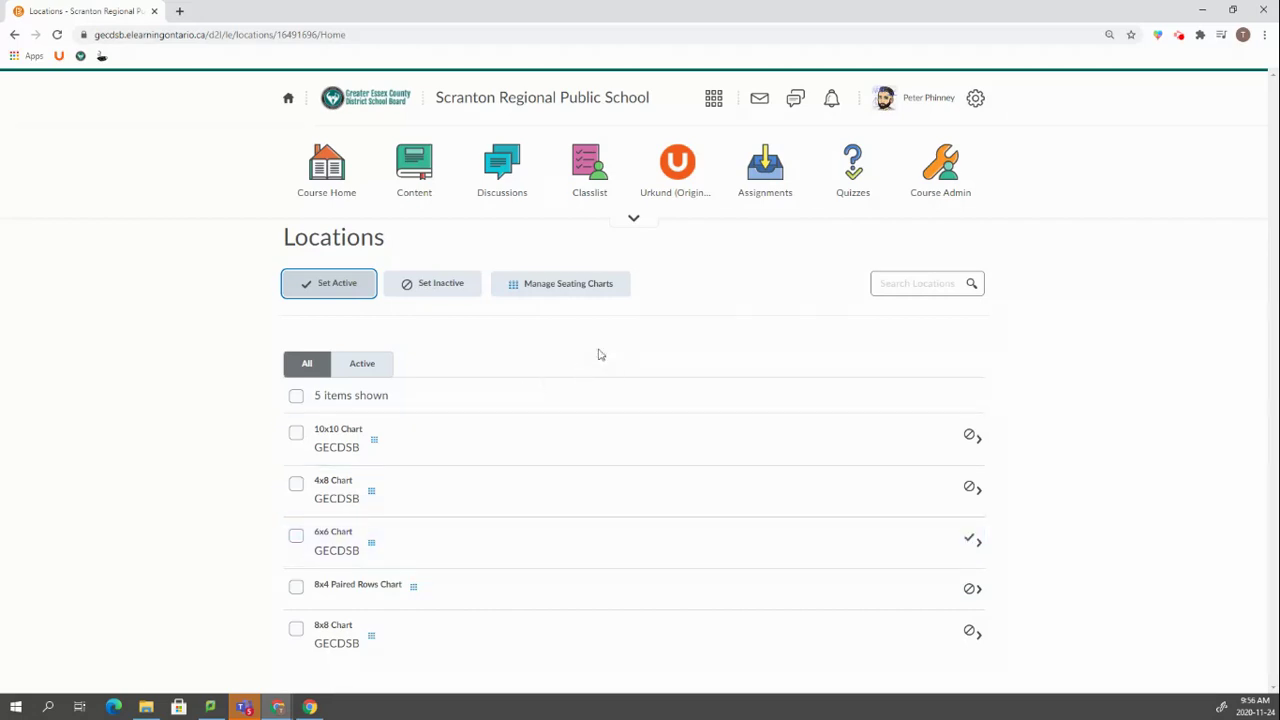
click(578, 286)
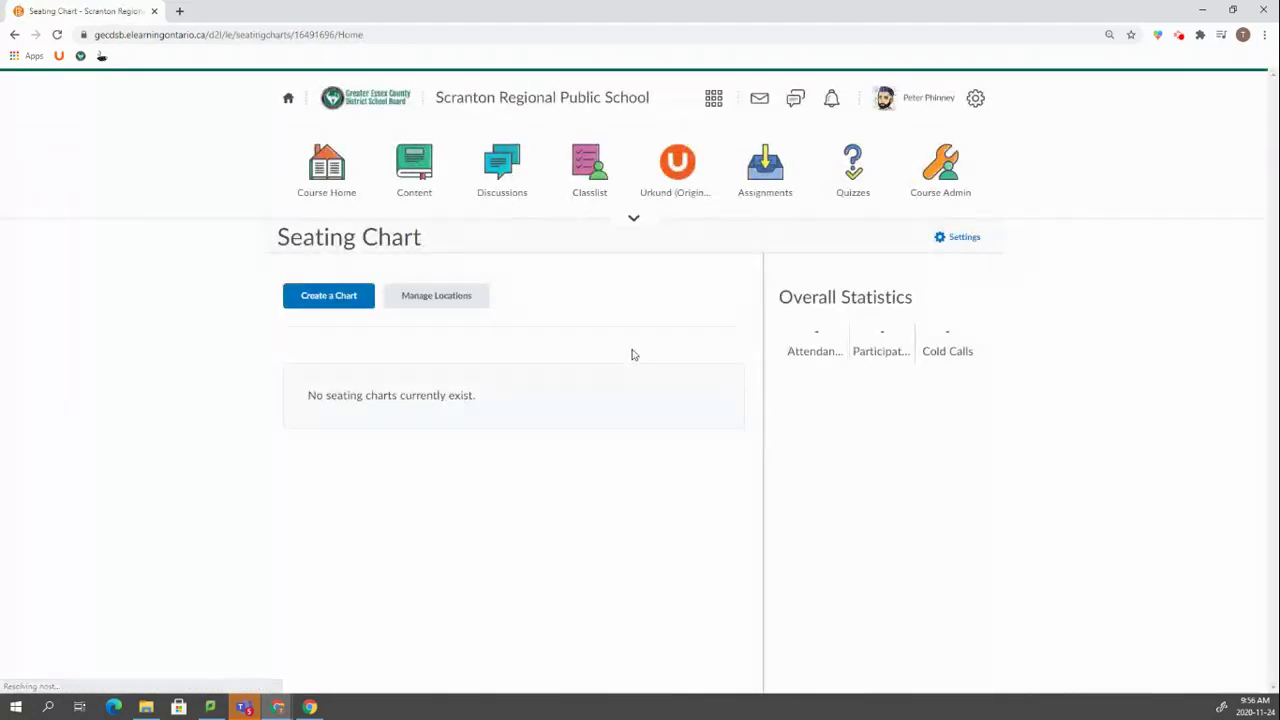
Create a chart named Classroom Seating Chart using the 6x6 Chart location with Scranton Regional Public School as attendees.
click(355, 298)
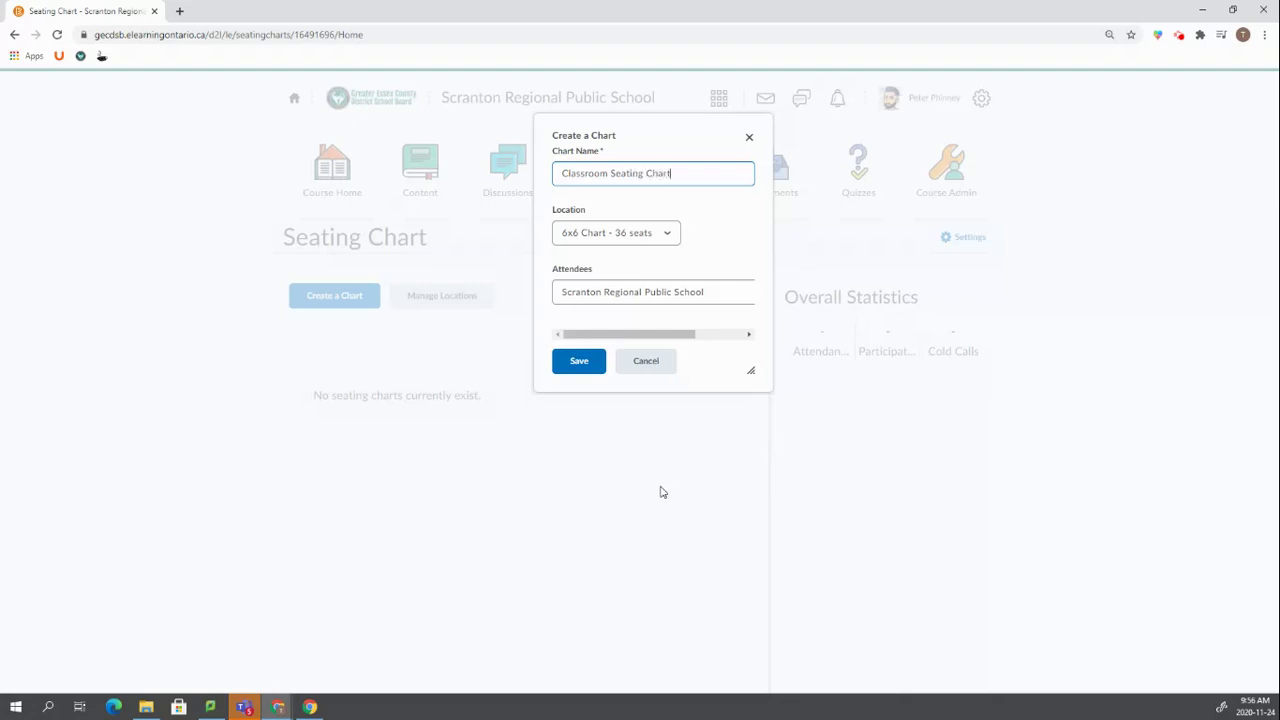
click(655, 240)
click(655, 240)
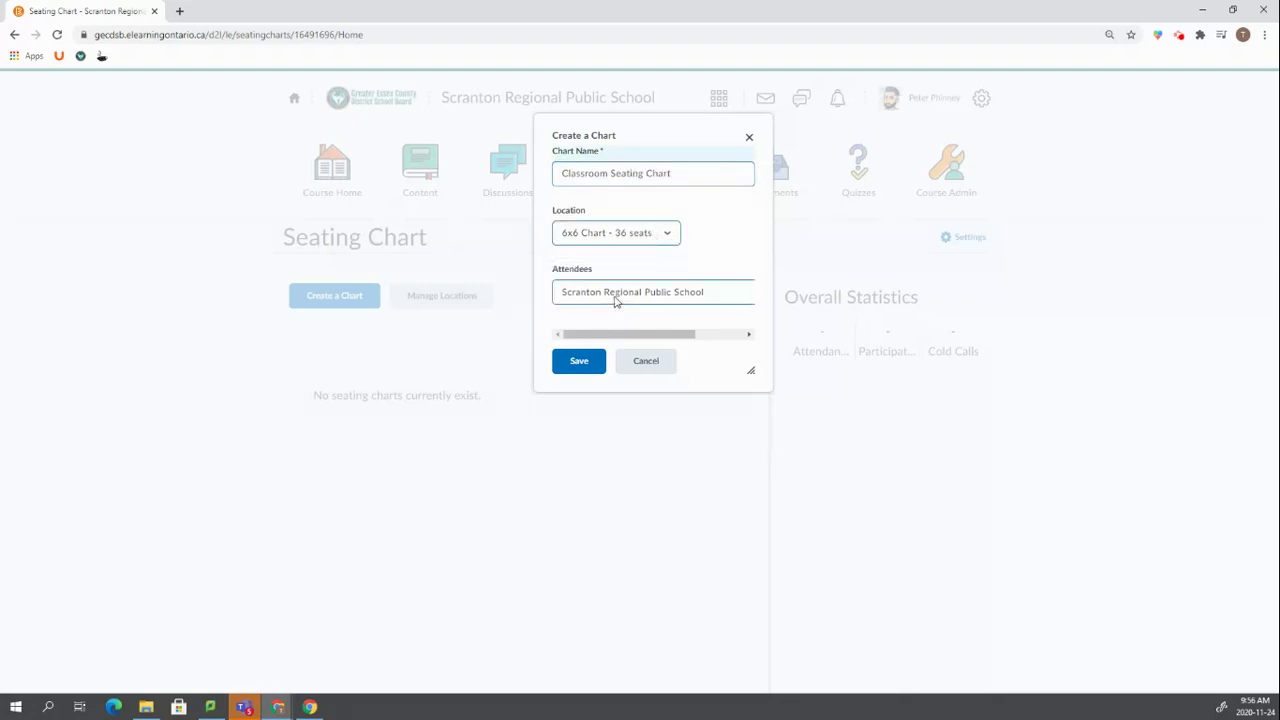
click(579, 361)
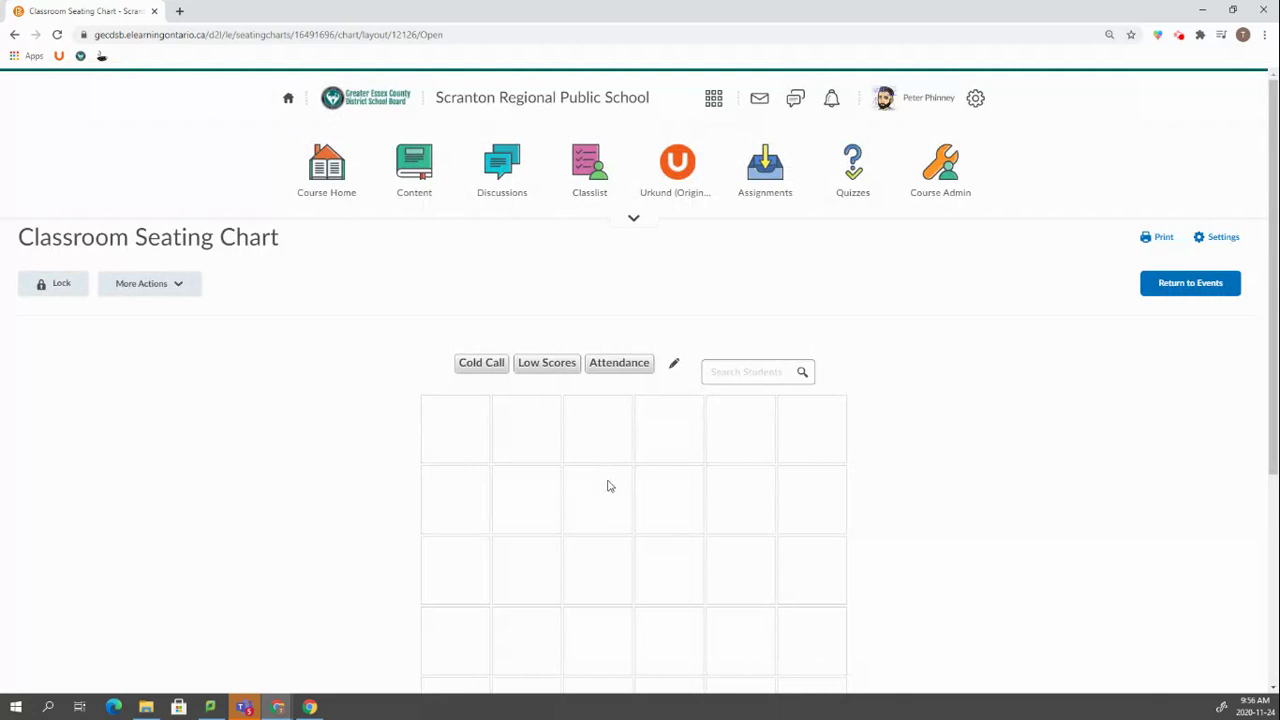
Assign the ninth unassigned student to Row 4, Seat 1 using the list of seats.
scroll(608, 486, down, 3)
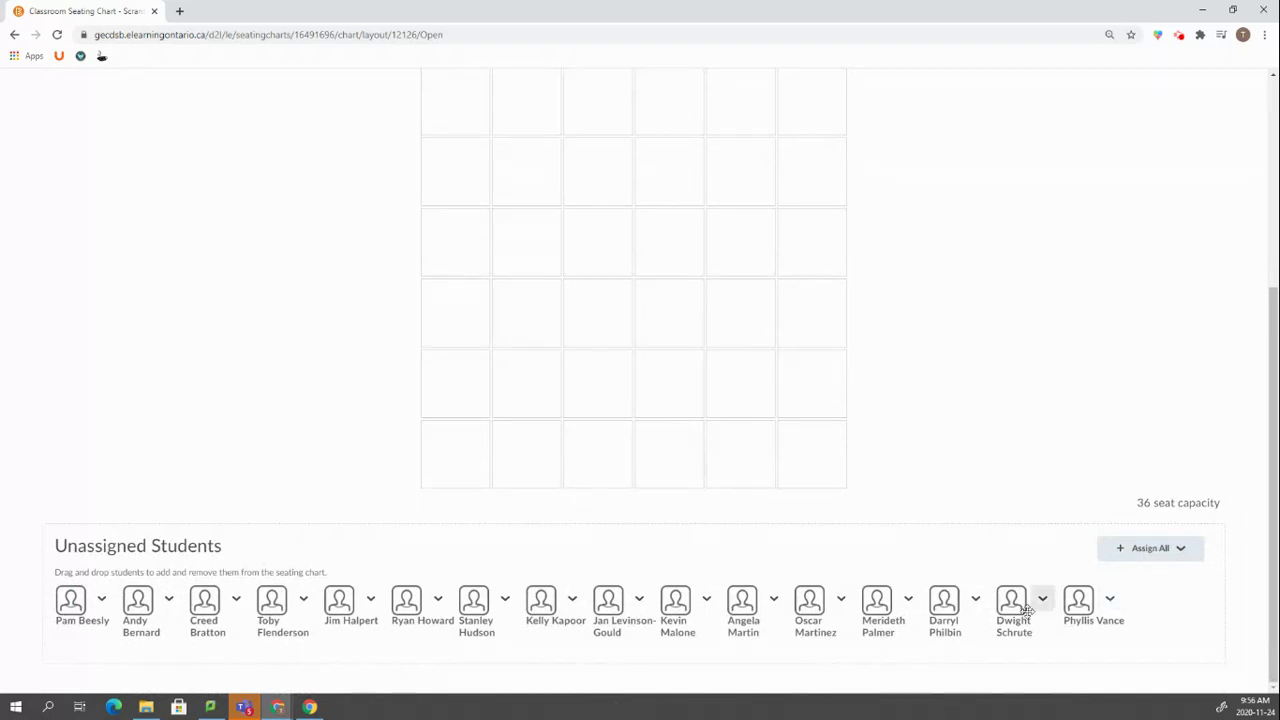
click(639, 600)
click(649, 570)
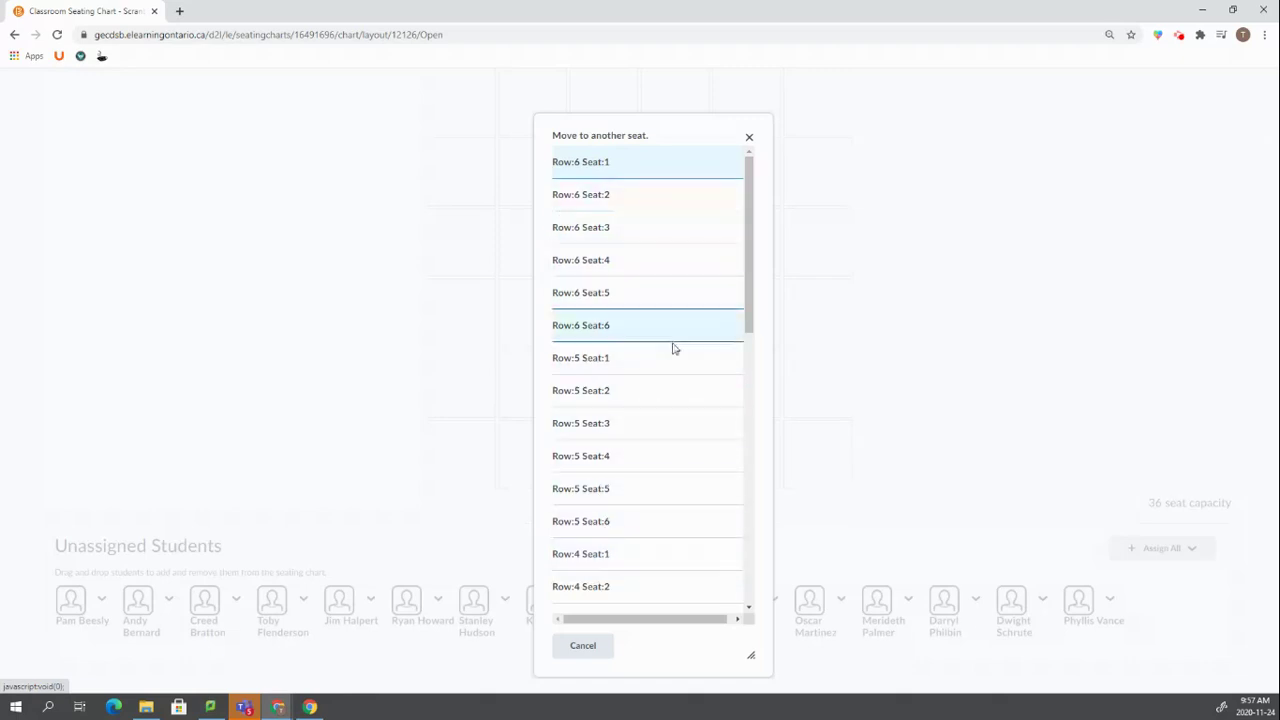
click(621, 553)
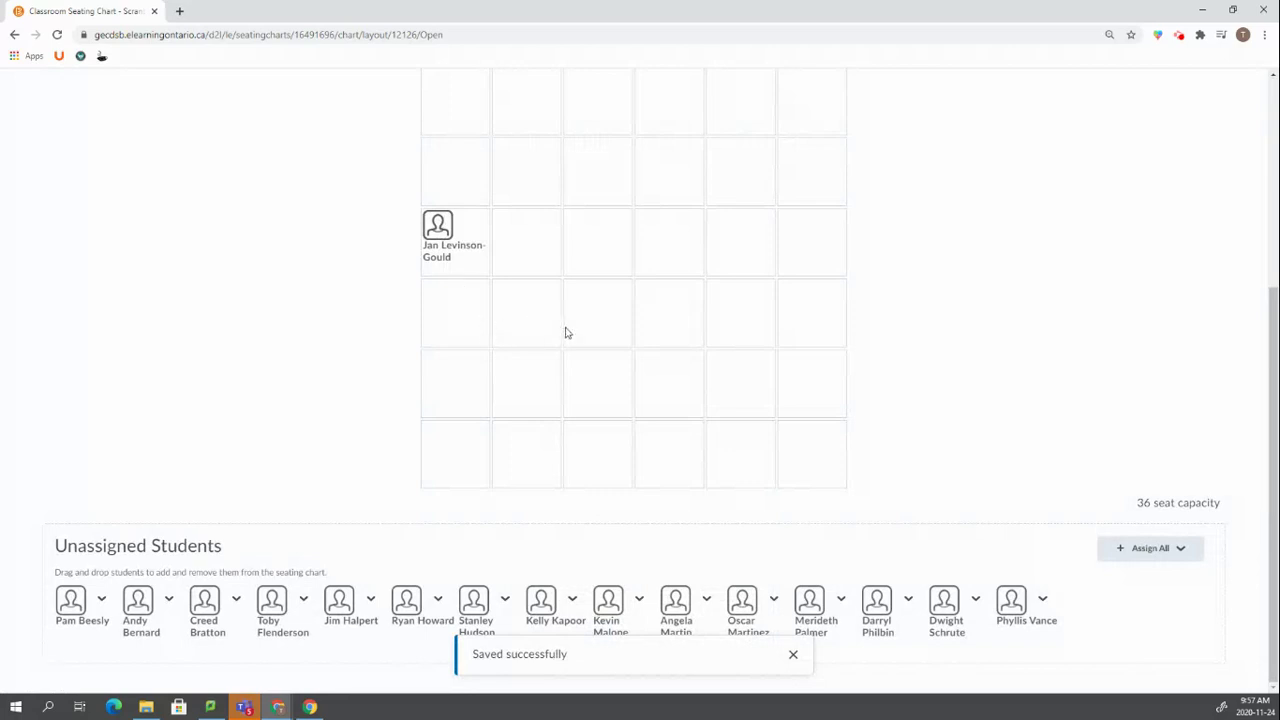
Place five more unassigned students directly on the grid, in Row 2 Seat 3 and Row 1 Seats 2 to 5.
drag(608, 606, 613, 406)
drag(541, 604, 535, 458)
drag(474, 600, 611, 489)
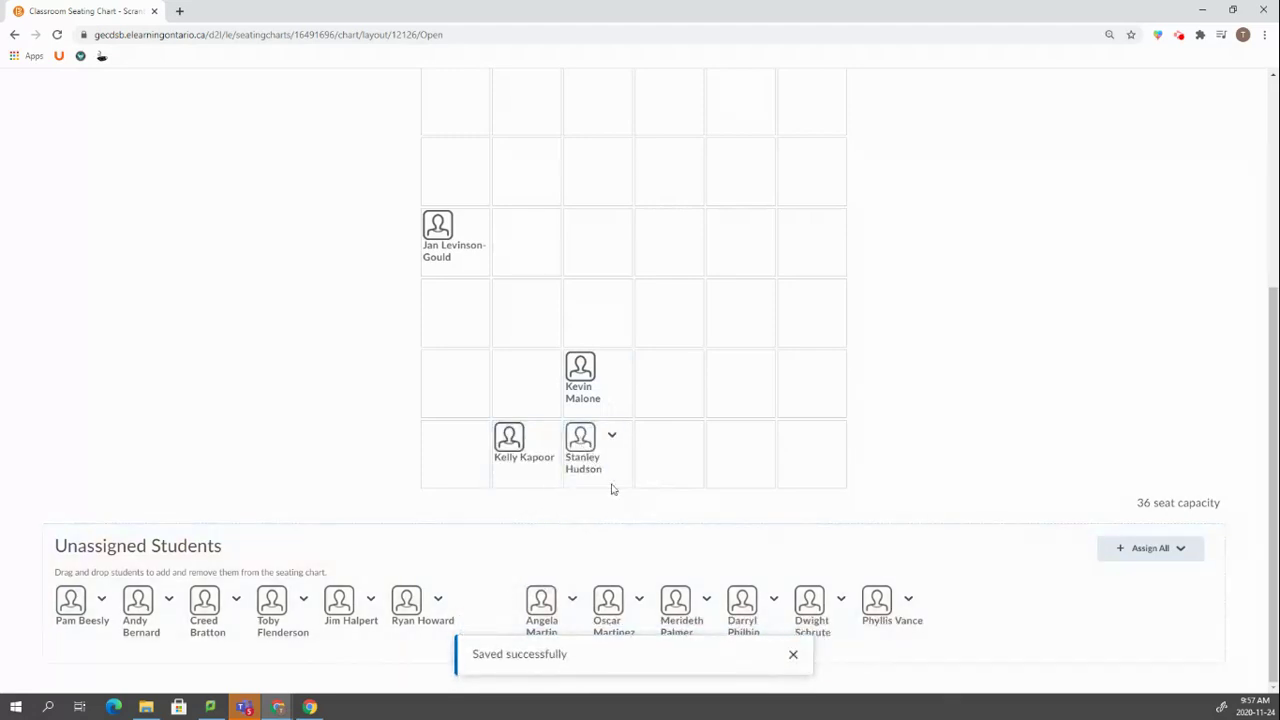
drag(614, 598, 658, 465)
drag(675, 600, 718, 465)
Assign all remaining unassigned students to seats at random.
click(1182, 551)
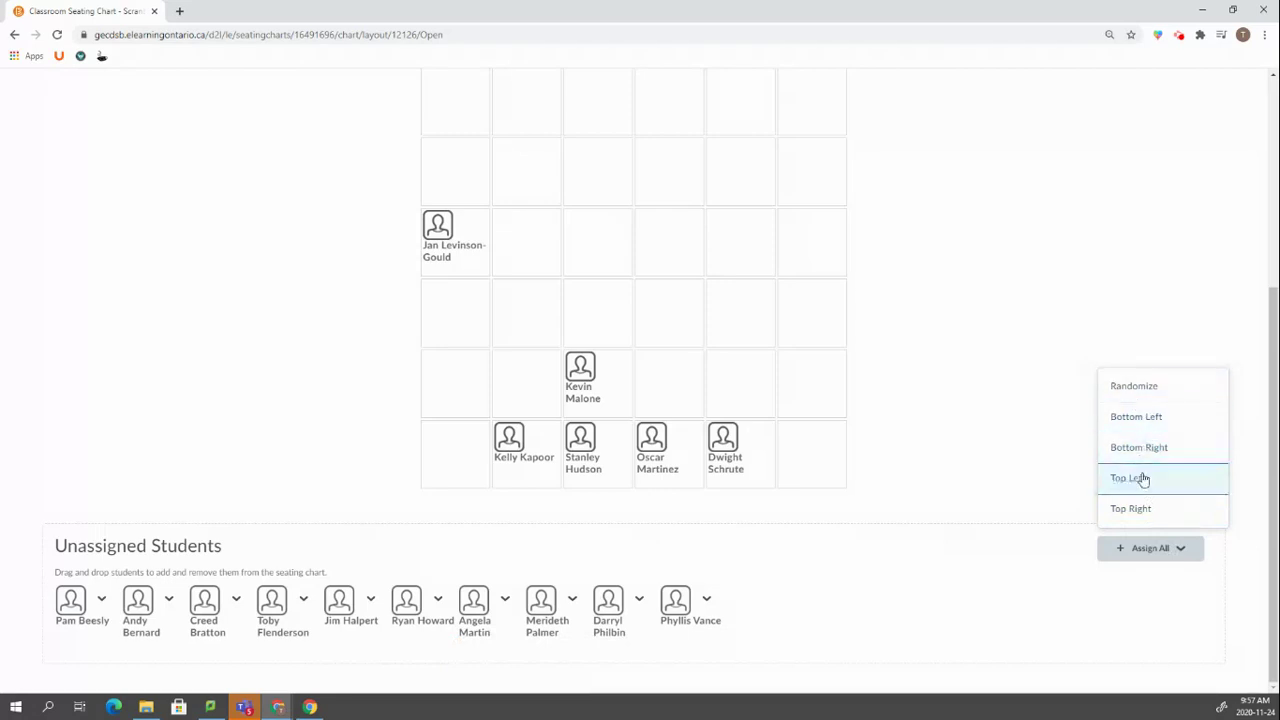
click(1141, 400)
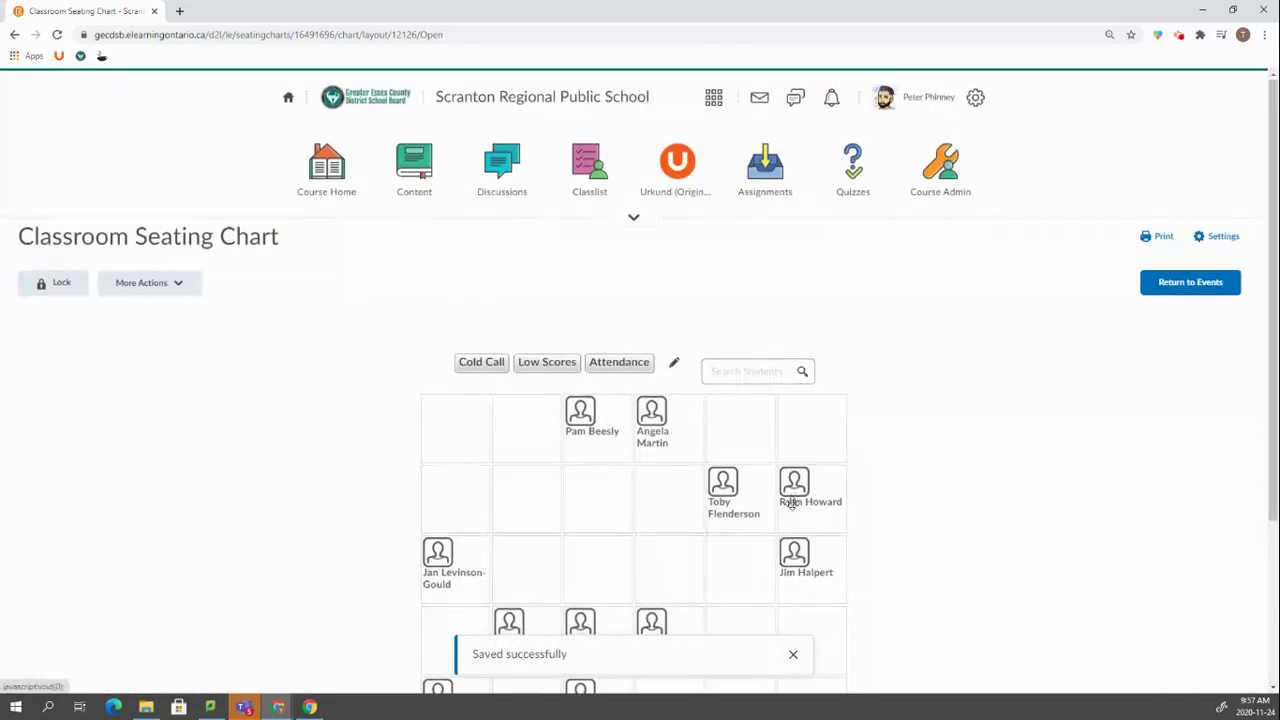
scroll(792, 505, down, 2)
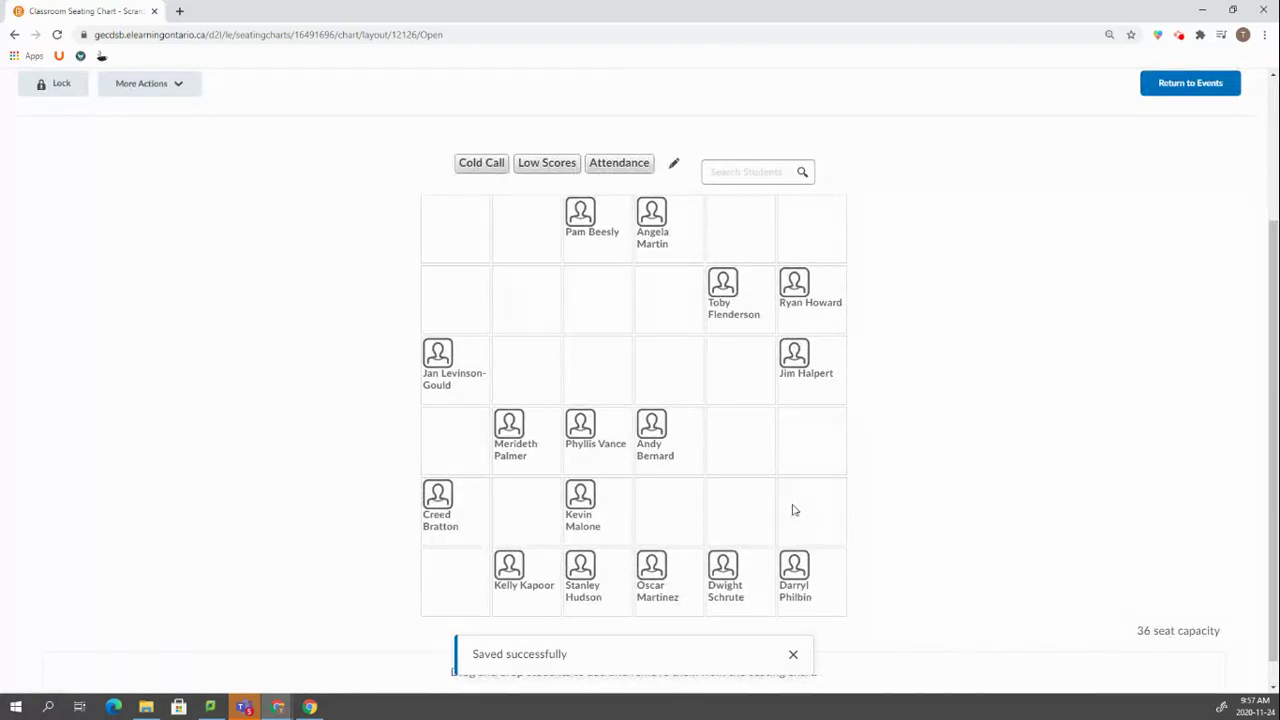
Move the student in Row 5 Seat 5 to Row 4 Seat 5, and the one in Row 4 Seat 6 to Row 3 Seat 5.
scroll(792, 510, down, 1)
drag(746, 274, 735, 415)
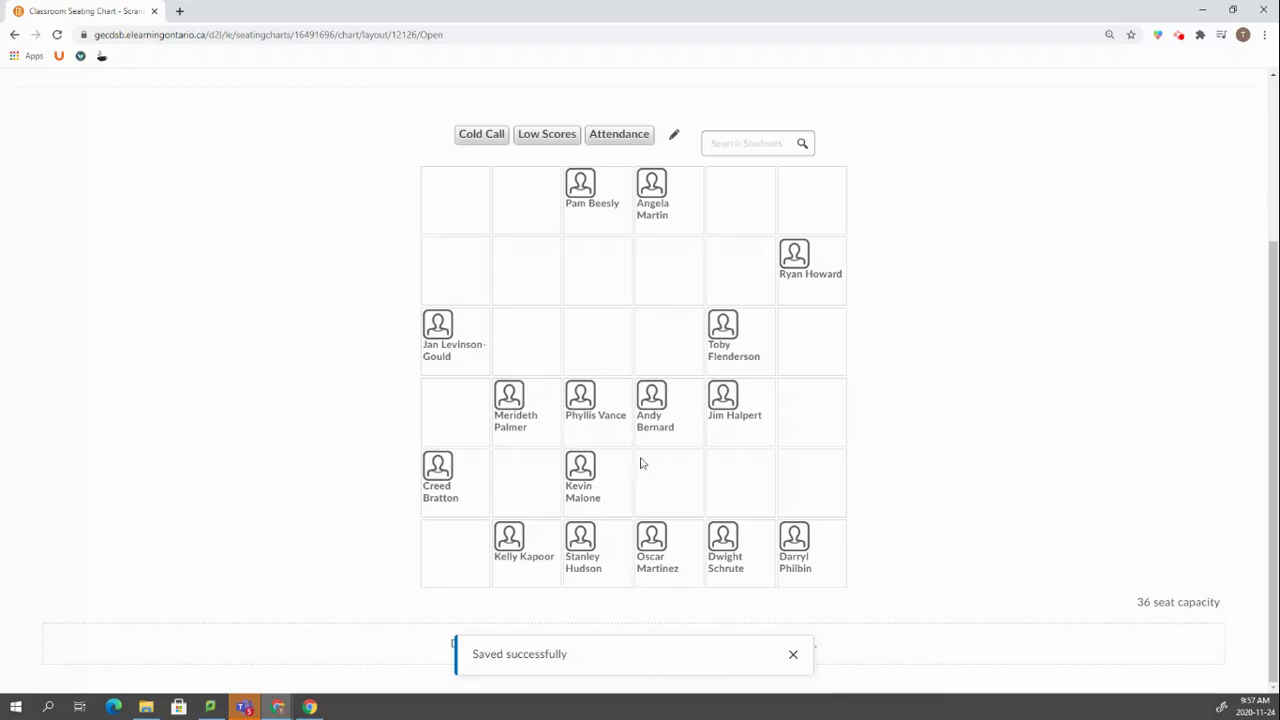
scroll(930, 558, up, 3)
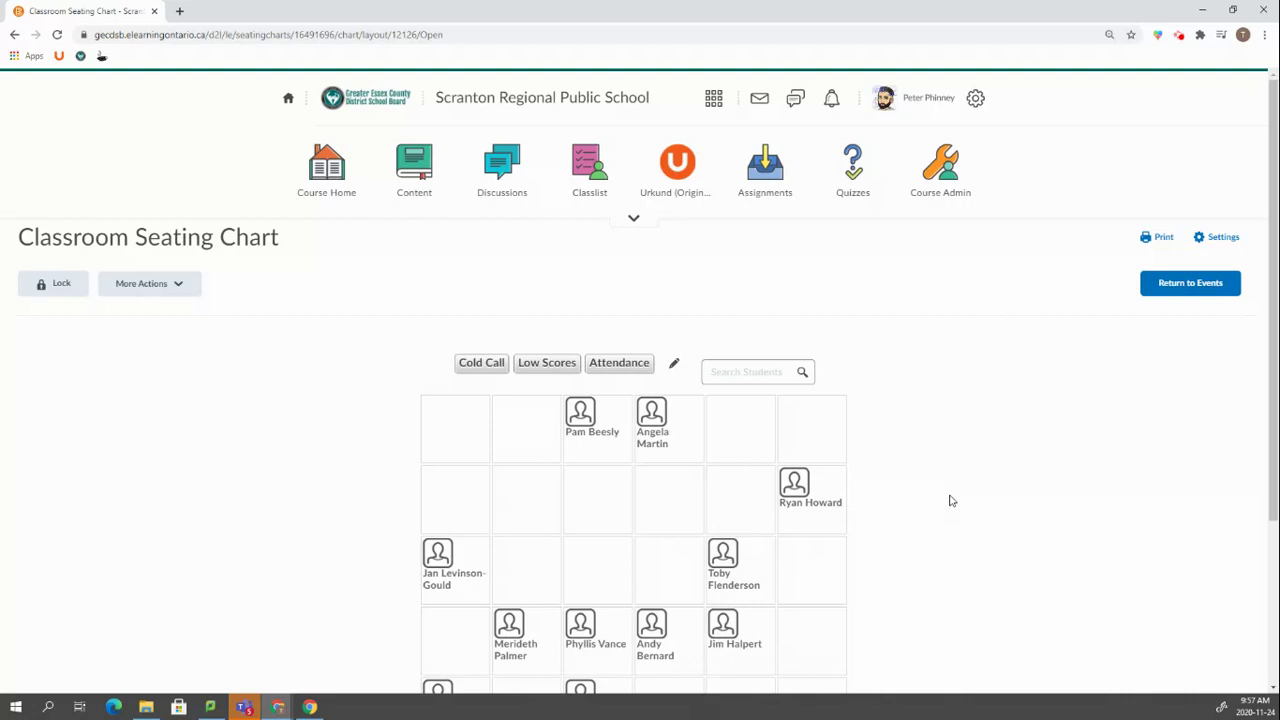
scroll(951, 500, down, 3)
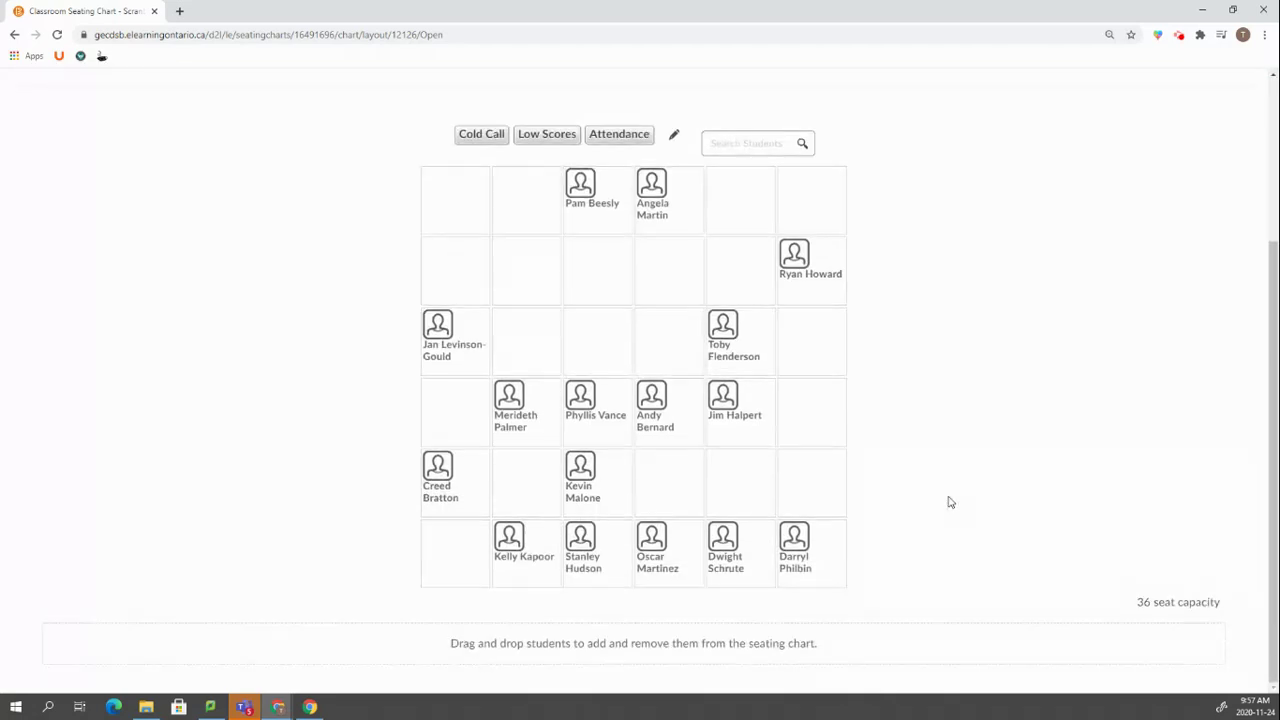
scroll(991, 458, up, 2)
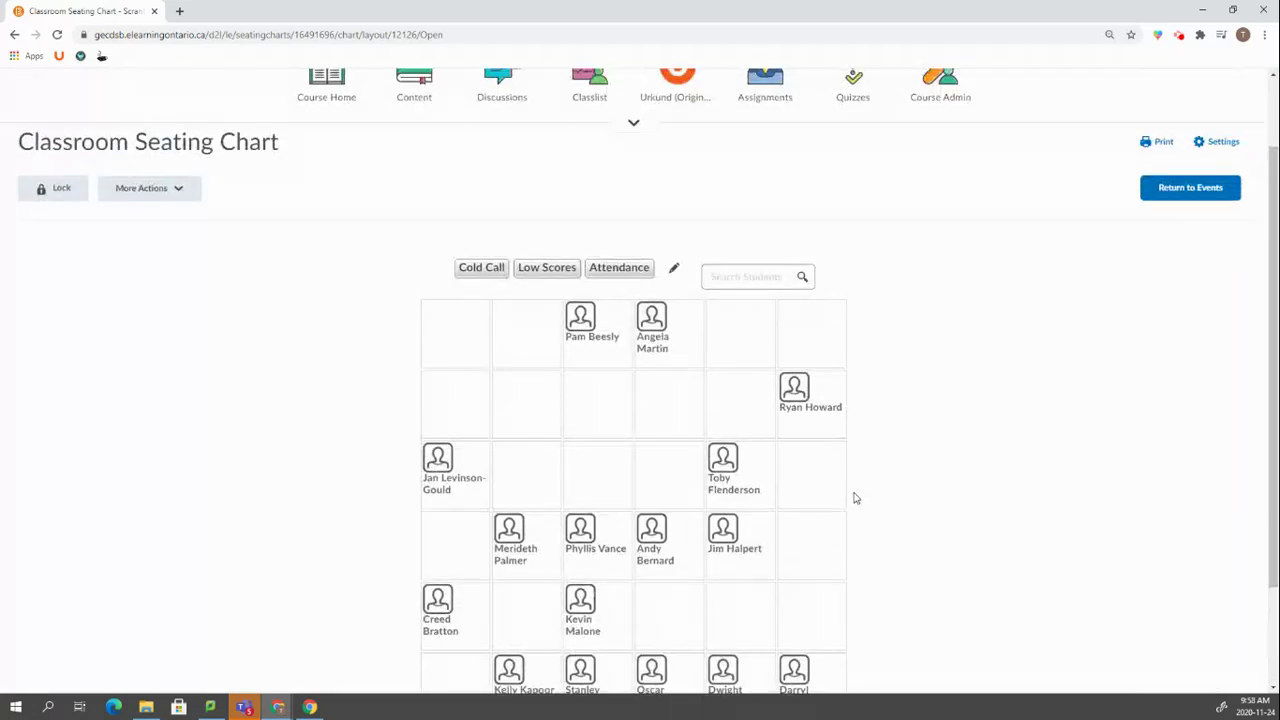